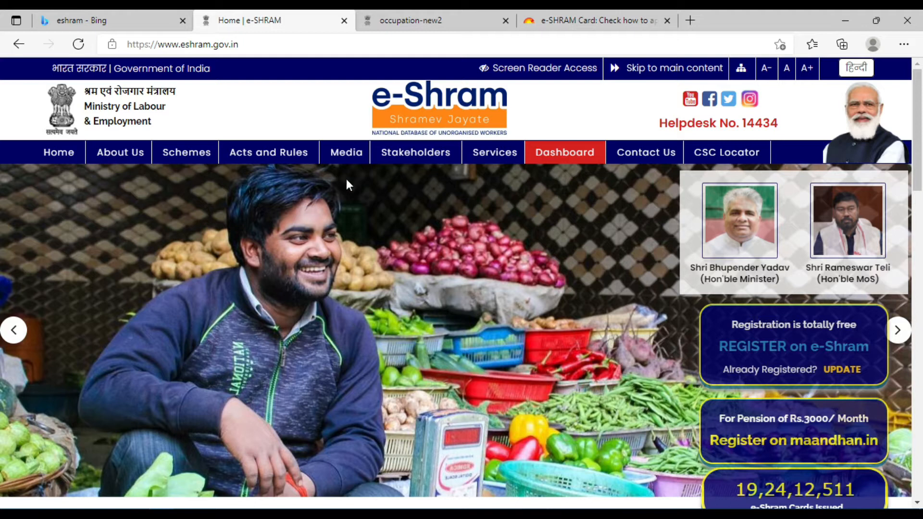
# - Open the self-registration form through REGISTER on e-Shram on the portal's home page
pyautogui.scroll(-1, 800, 284)
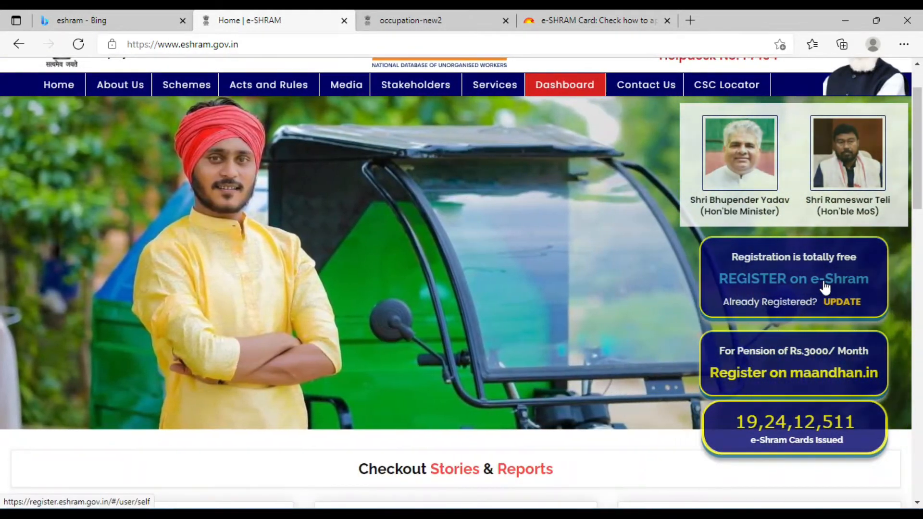
pyautogui.click(430, 19)
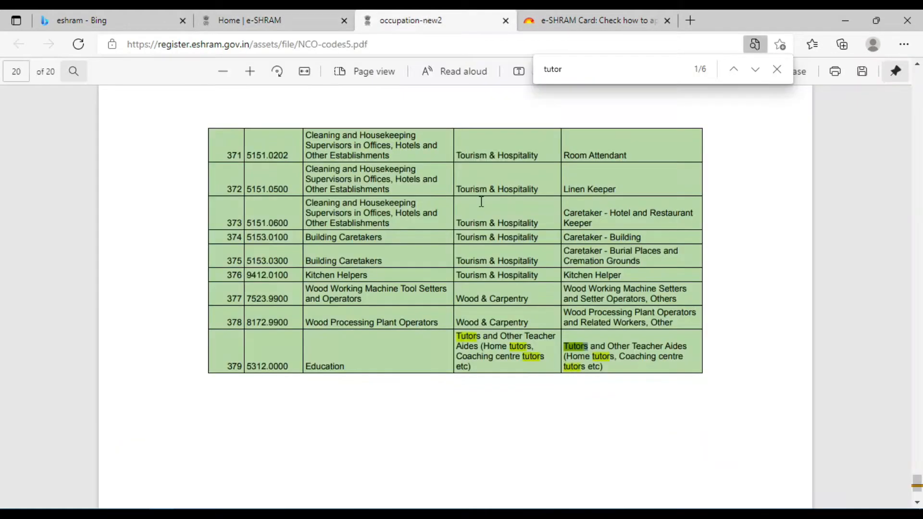
pyautogui.click(293, 18)
pyautogui.click(767, 267)
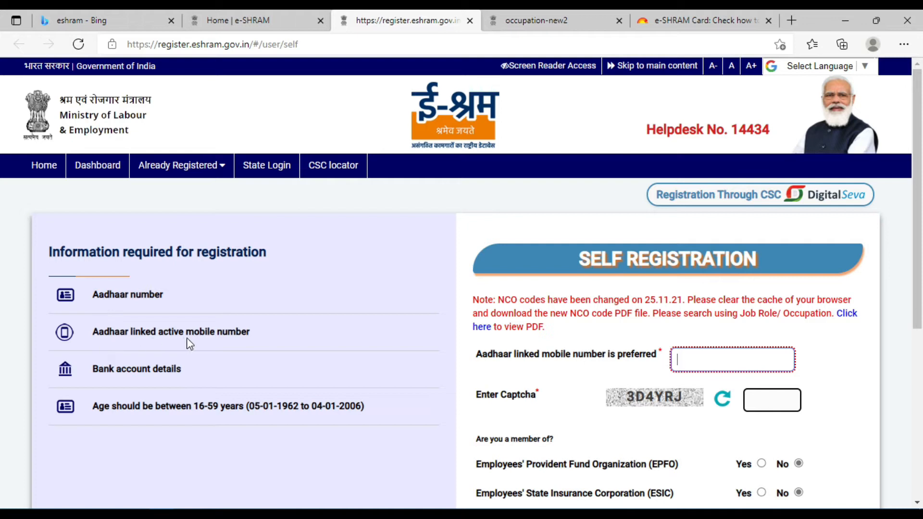
# - Request an OTP for the Aadhaar-linked mobile number with the displayed captcha and verify the number with the received OTP
pyautogui.moveTo(250, 333); pyautogui.dragTo(93, 334)
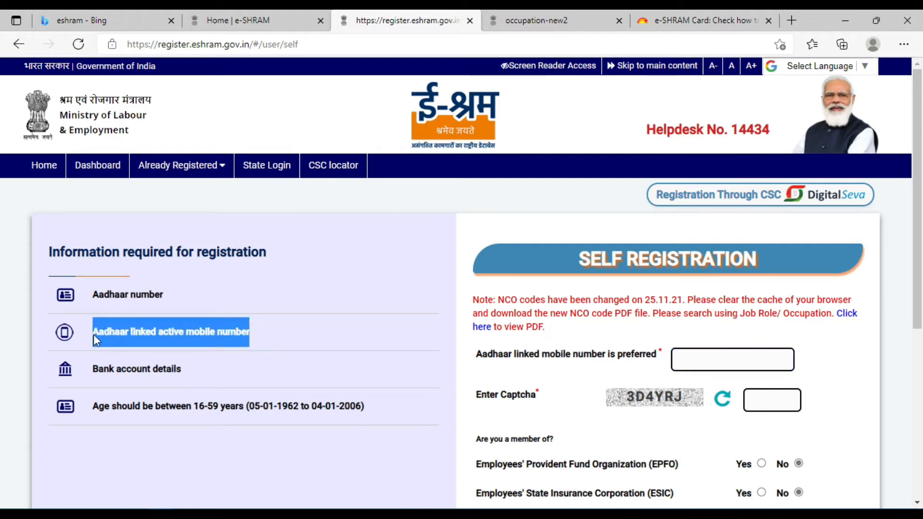
pyautogui.click(177, 334)
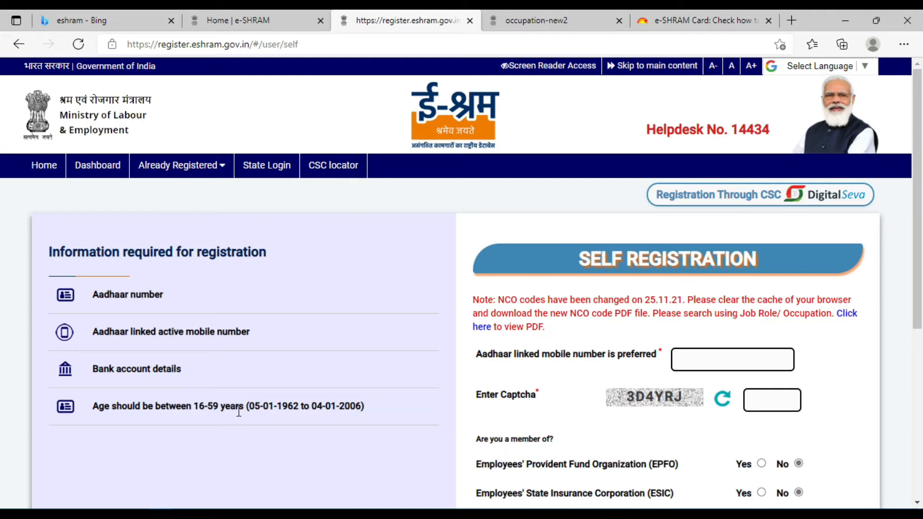
pyautogui.click(706, 356)
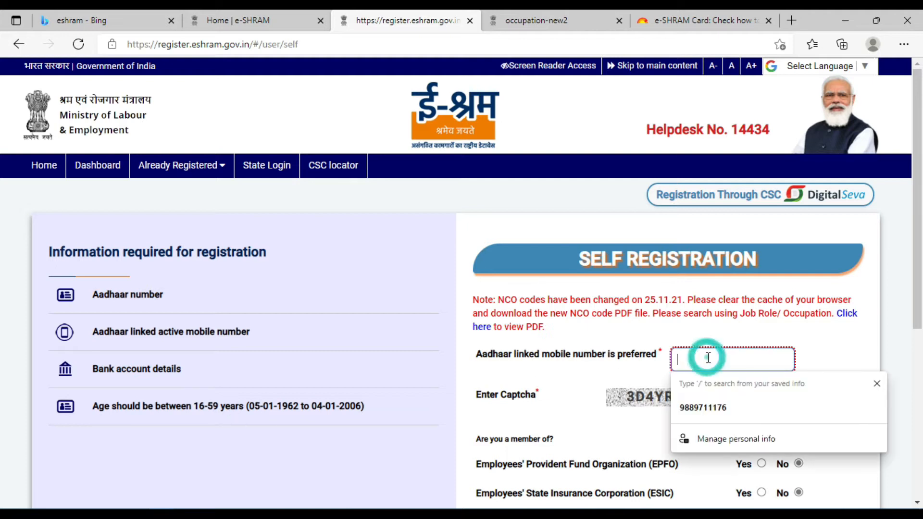
pyautogui.click(563, 370)
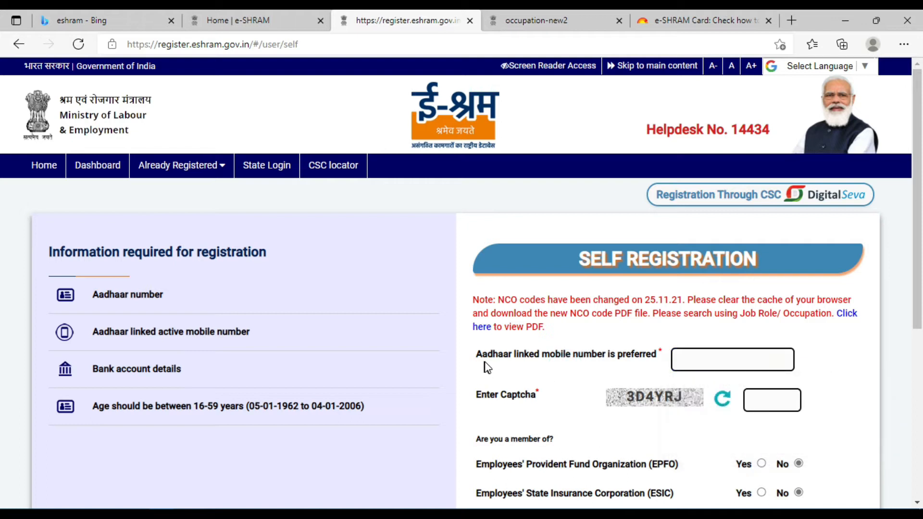
pyautogui.click(692, 358)
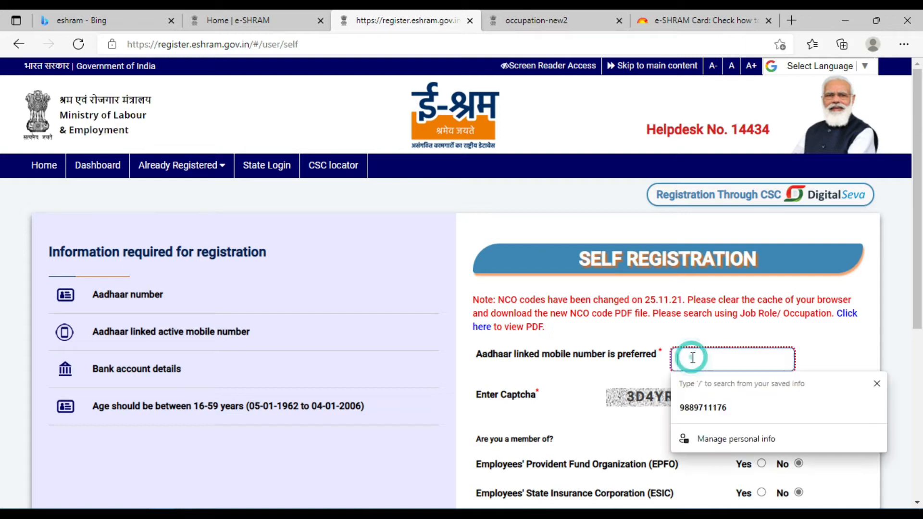
pyautogui.click(644, 332)
pyautogui.scroll(-1, 702, 356)
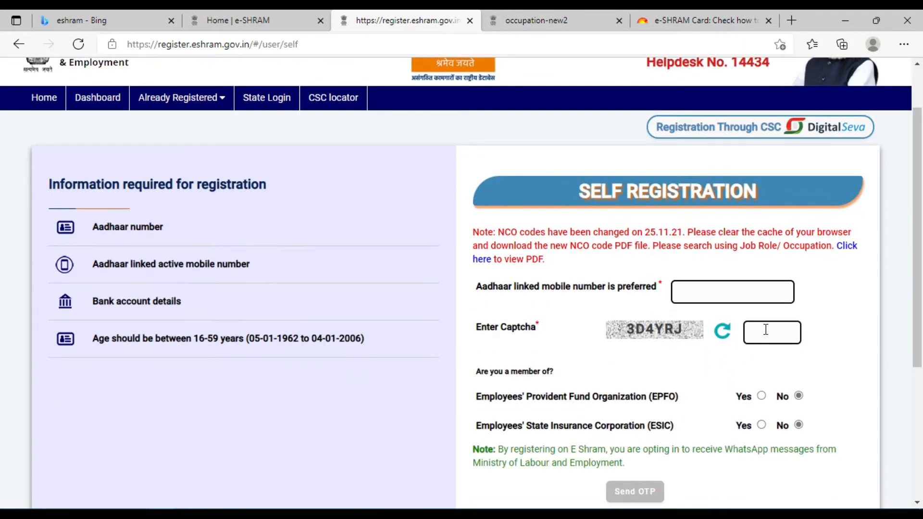
pyautogui.scroll(-1, 765, 330)
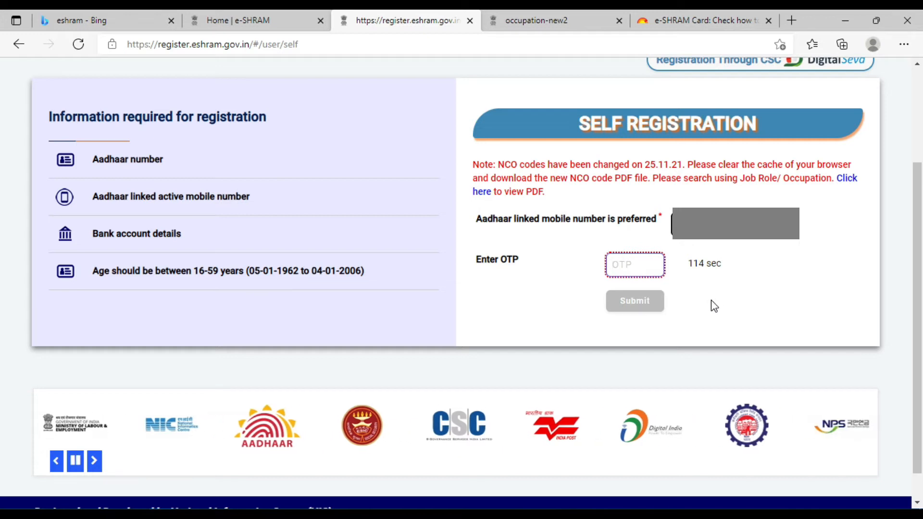
pyautogui.click(635, 265)
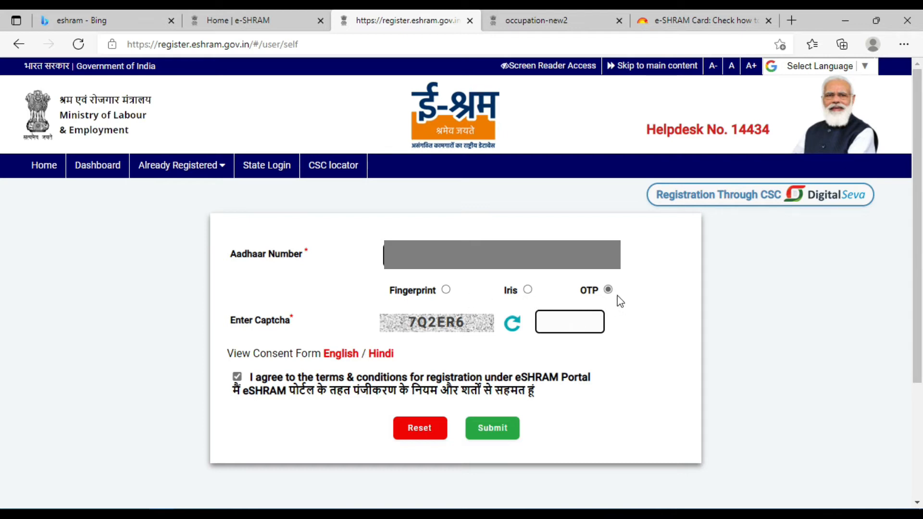
# - Enter the displayed captcha for the Aadhaar number with OTP verification selected and submit the form
pyautogui.click(568, 322)
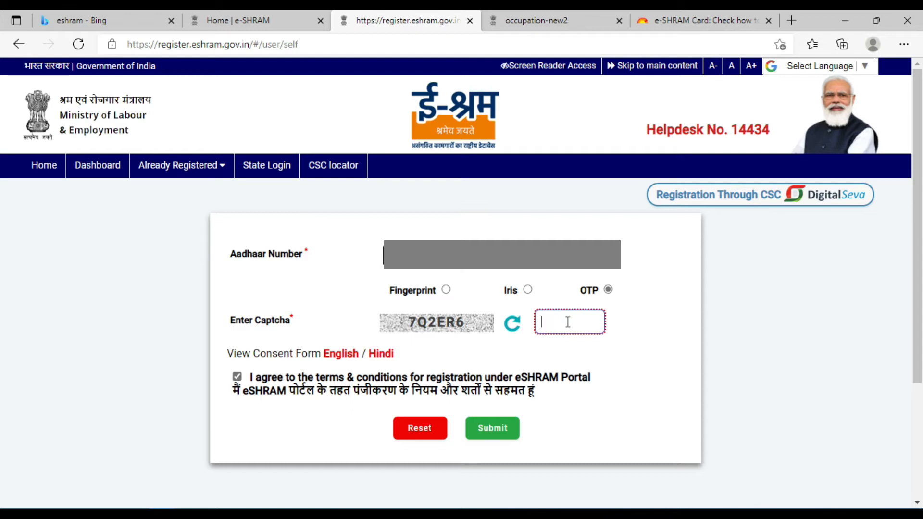
pyautogui.write('7Q2ER6')
pyautogui.press('Return')
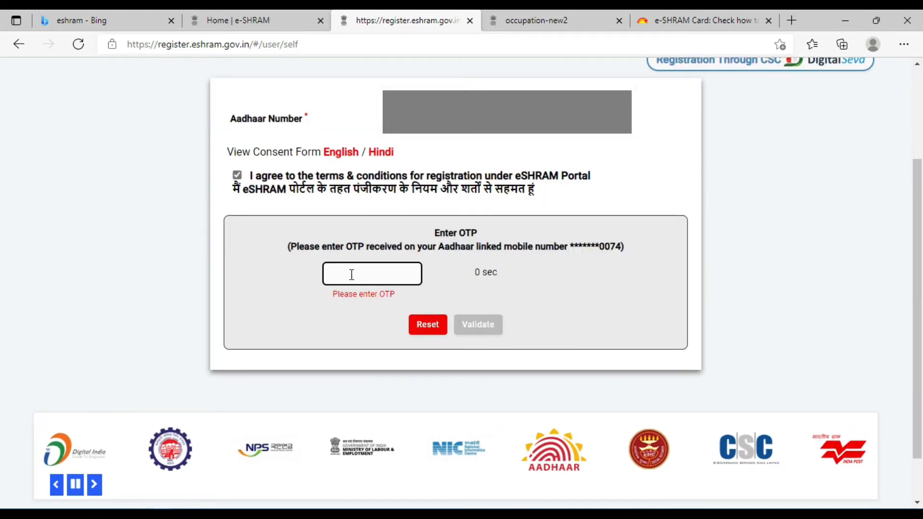
# - Enter the OTP received on the Aadhaar-linked mobile number and validate it
pyautogui.click(351, 274)
pyautogui.click(237, 278)
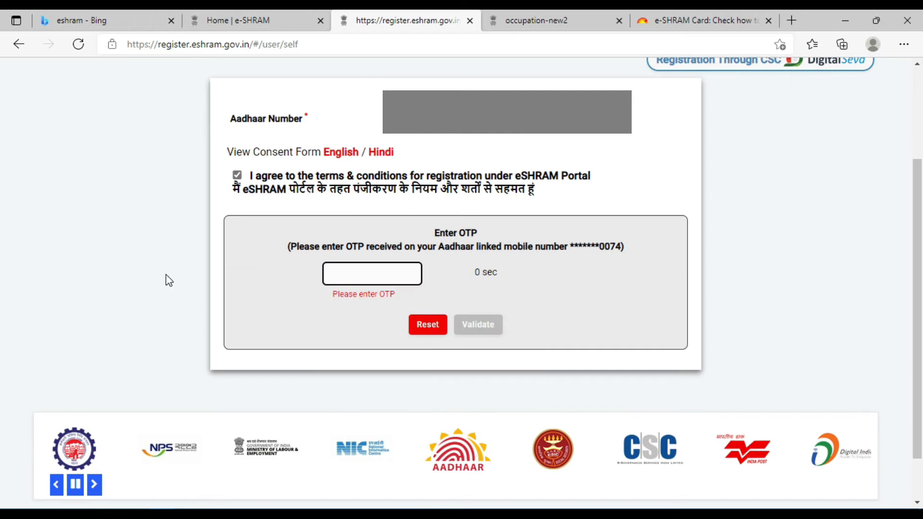
pyautogui.click(361, 276)
pyautogui.click(482, 310)
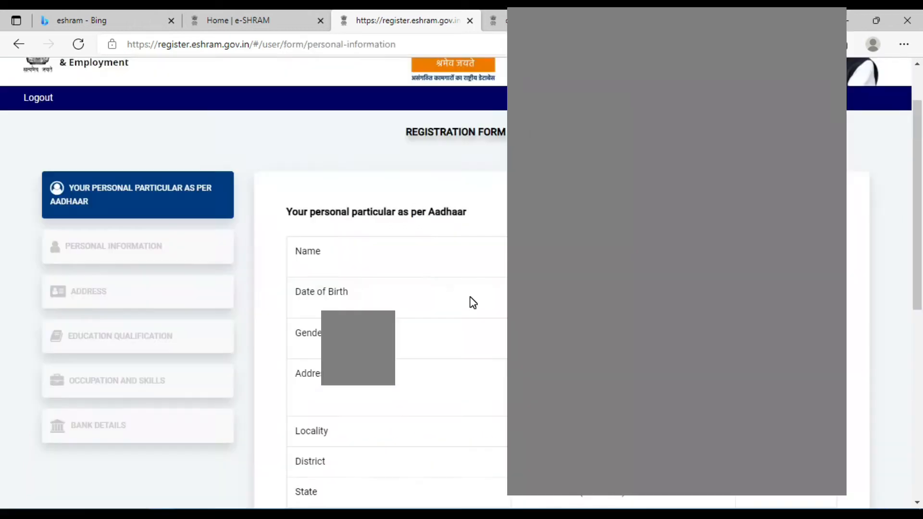
# - Review the personal particulars as per Aadhaar and continue to the other details with the correctness agreement checked
pyautogui.scroll(-5, 491, 266)
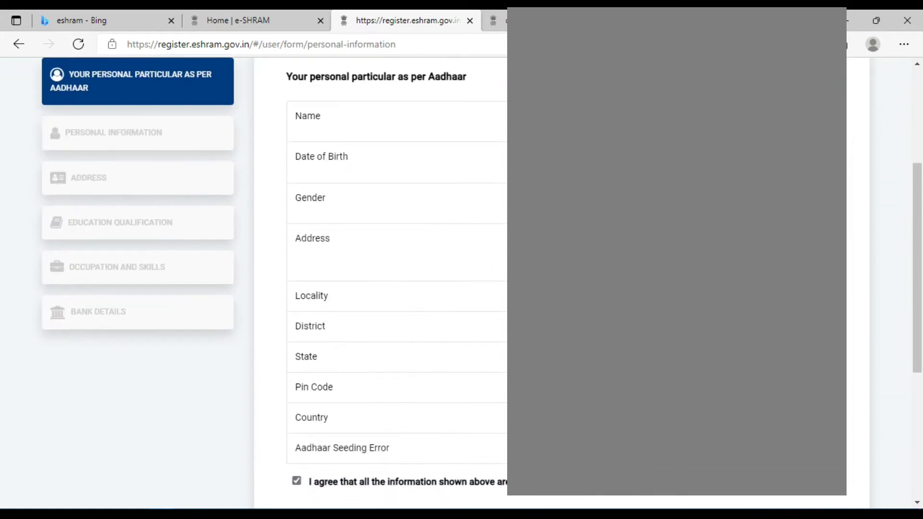
pyautogui.scroll(-3, 454, 264)
pyautogui.scroll(6, 474, 301)
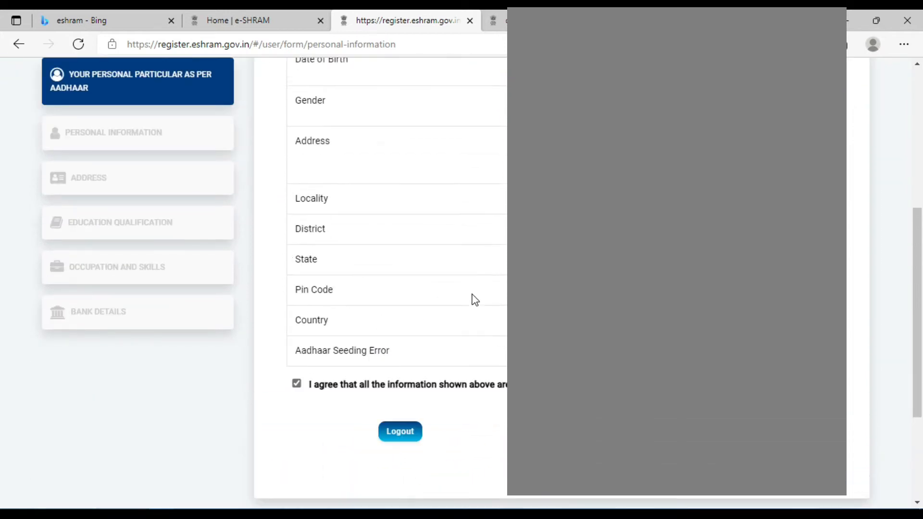
pyautogui.scroll(-3, 473, 299)
pyautogui.scroll(2, 471, 300)
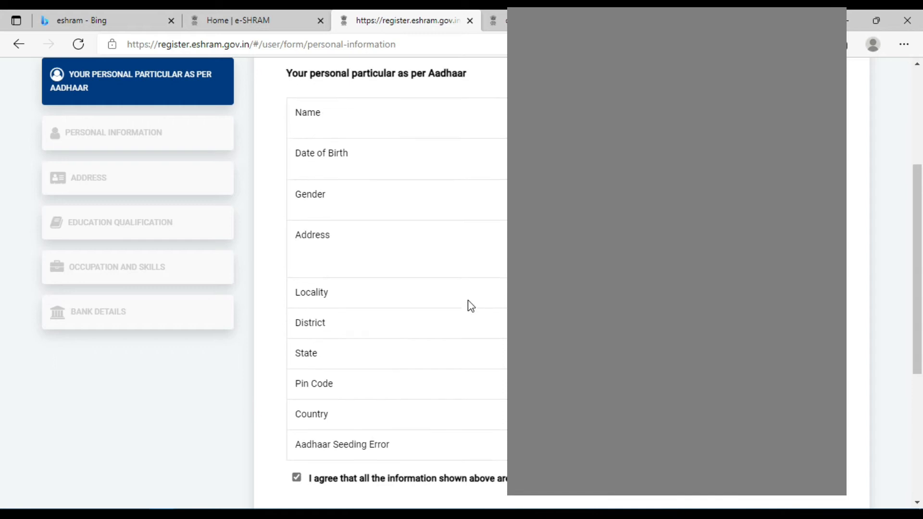
pyautogui.scroll(-6, 470, 306)
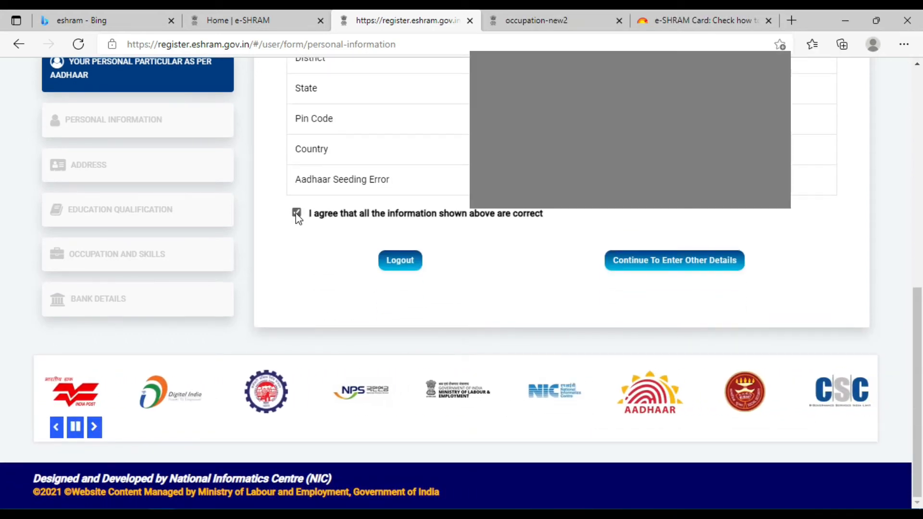
pyautogui.click(674, 266)
# - Fill in the emergency mobile number in the Personal Information section
pyautogui.scroll(-3, 671, 263)
pyautogui.scroll(-2, 410, 188)
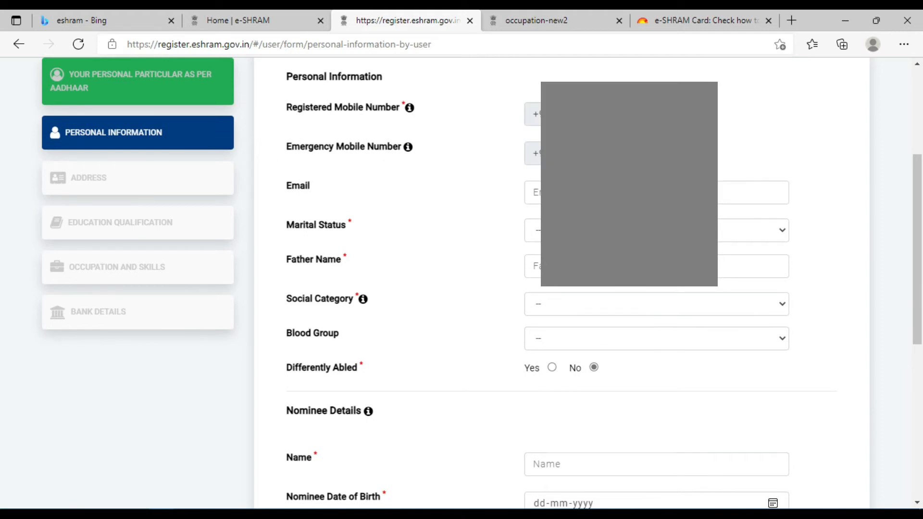
pyautogui.click(538, 154)
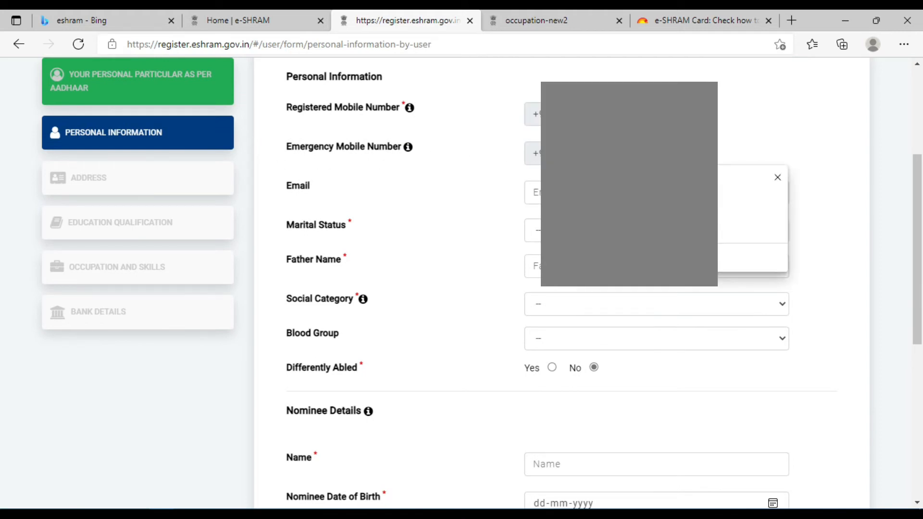
pyautogui.click(572, 199)
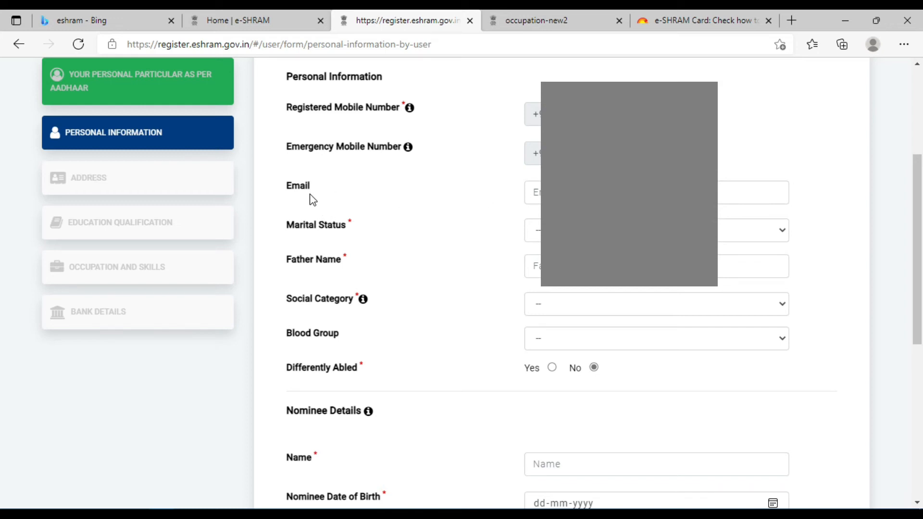
# - Examine the email, marital status, father name and social category fields of the Personal Information section
pyautogui.click(536, 193)
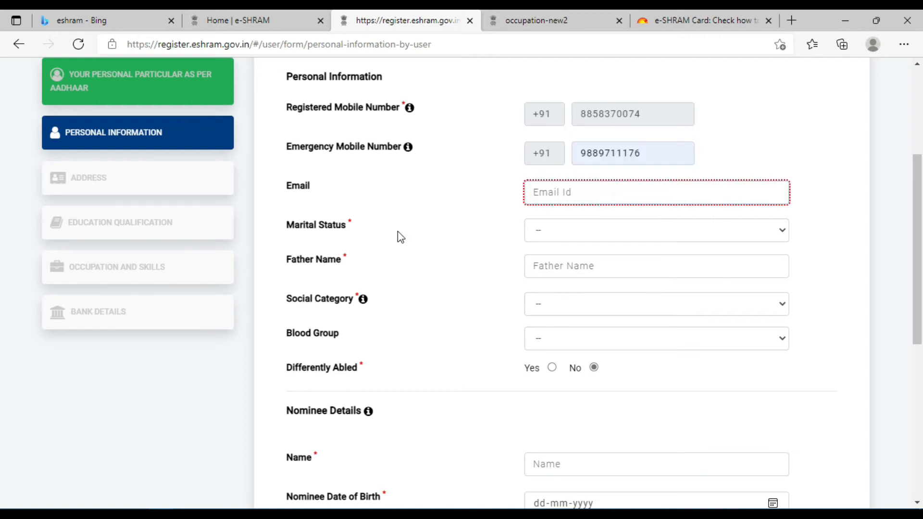
pyautogui.click(571, 230)
pyautogui.click(405, 255)
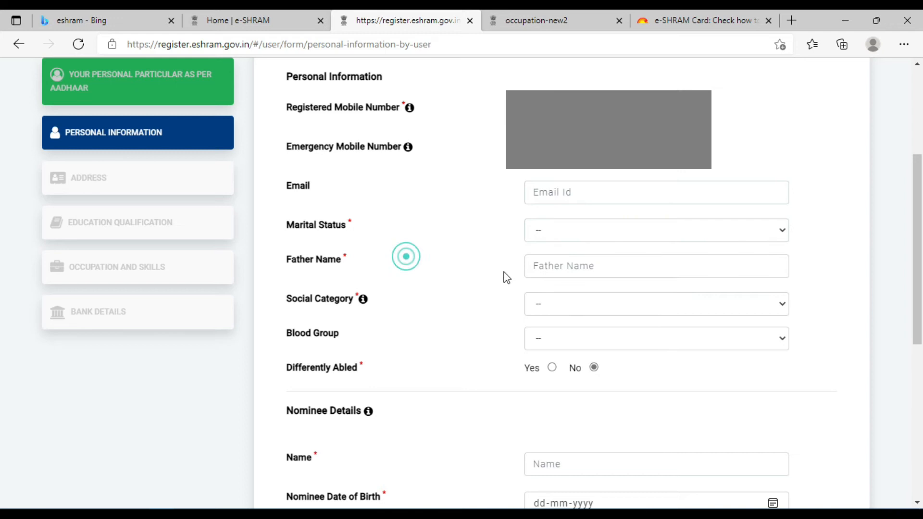
pyautogui.click(546, 266)
pyautogui.scroll(-1, 437, 243)
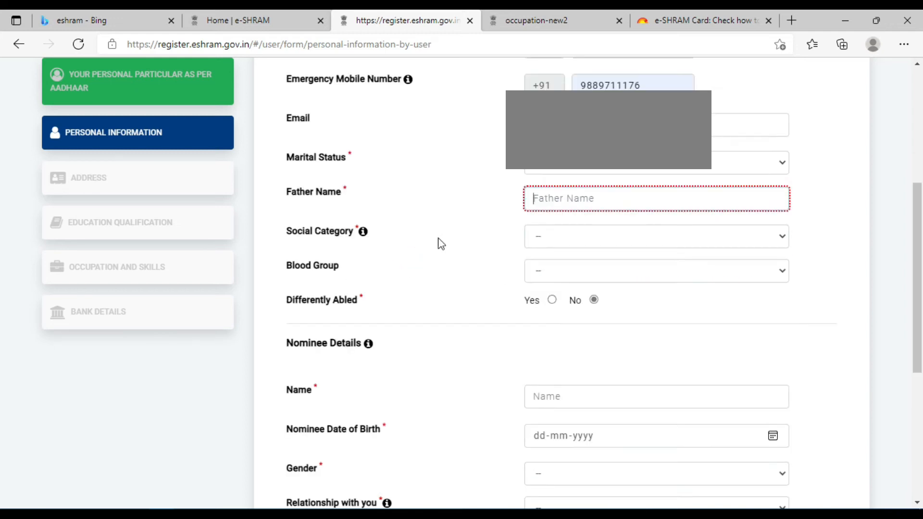
pyautogui.click(553, 239)
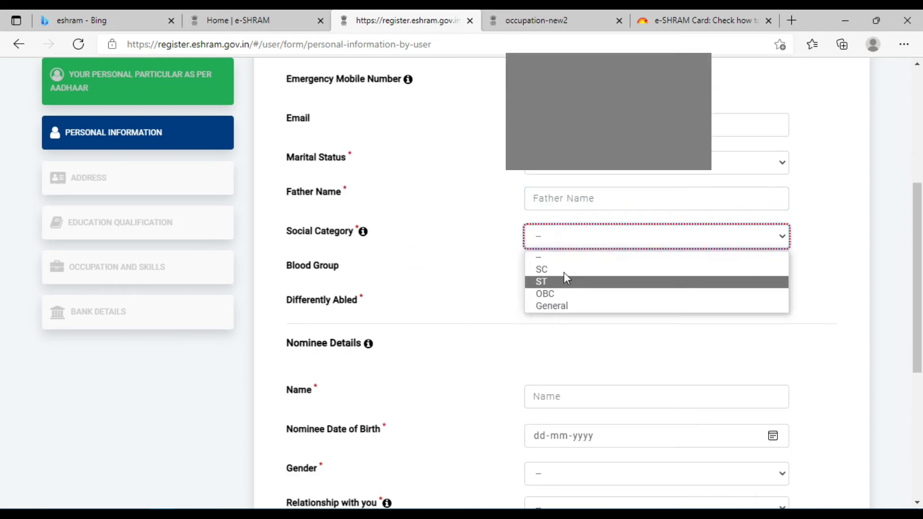
pyautogui.click(434, 263)
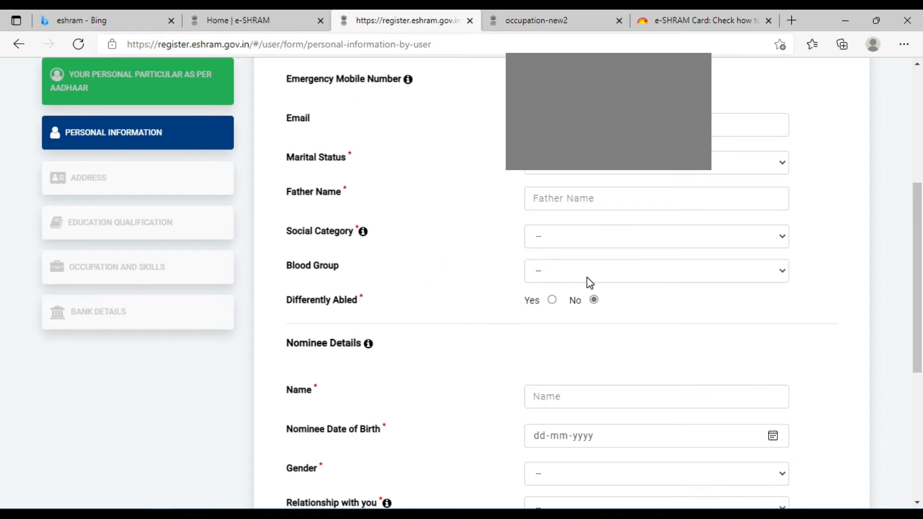
# - Review the Differently Abled and Nominee Details fields and proceed to the Address section
pyautogui.scroll(-1, 357, 269)
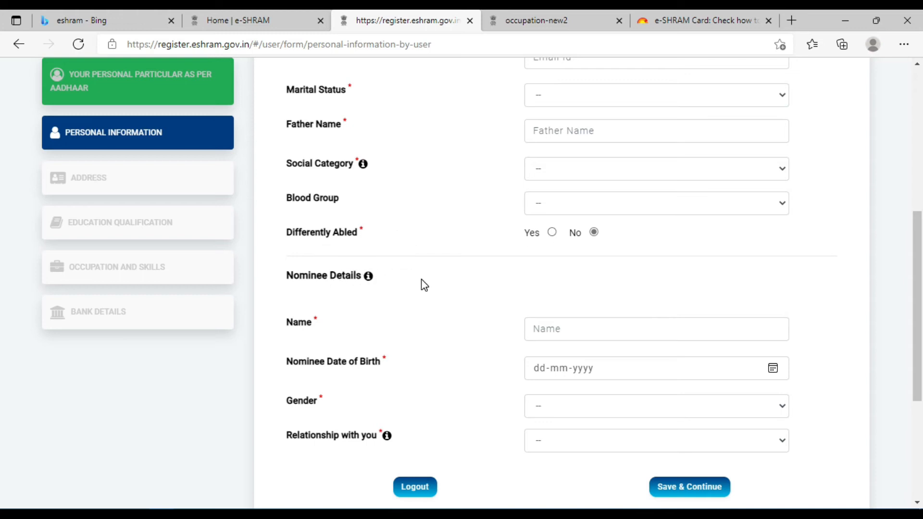
pyautogui.scroll(-2, 424, 286)
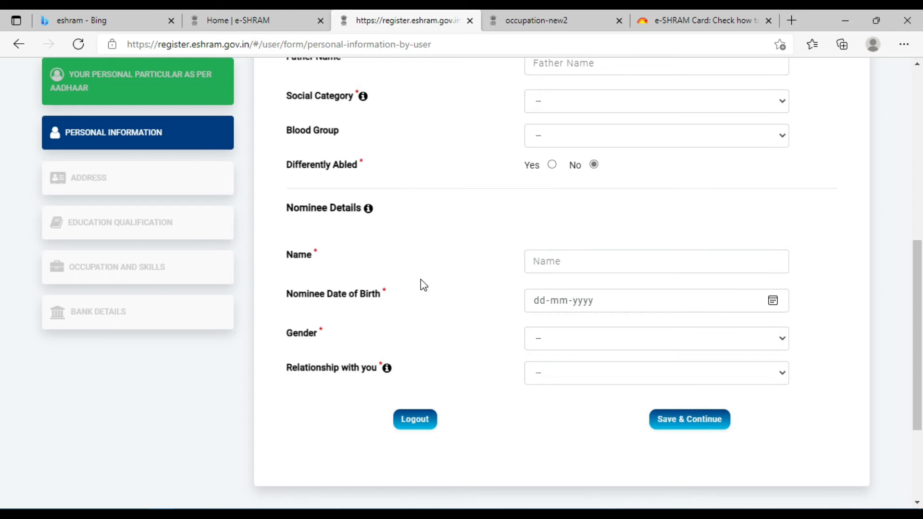
pyautogui.scroll(8, 423, 286)
pyautogui.scroll(-8, 423, 286)
pyautogui.scroll(3, 423, 285)
pyautogui.click(137, 176)
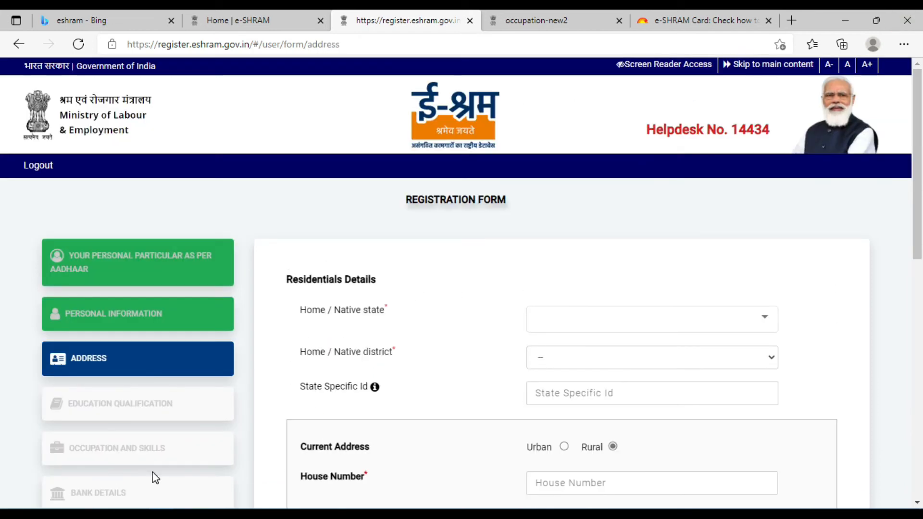
# - Fill in the home/native state and district and the current address in the Residentials Details form
pyautogui.scroll(-3, 404, 274)
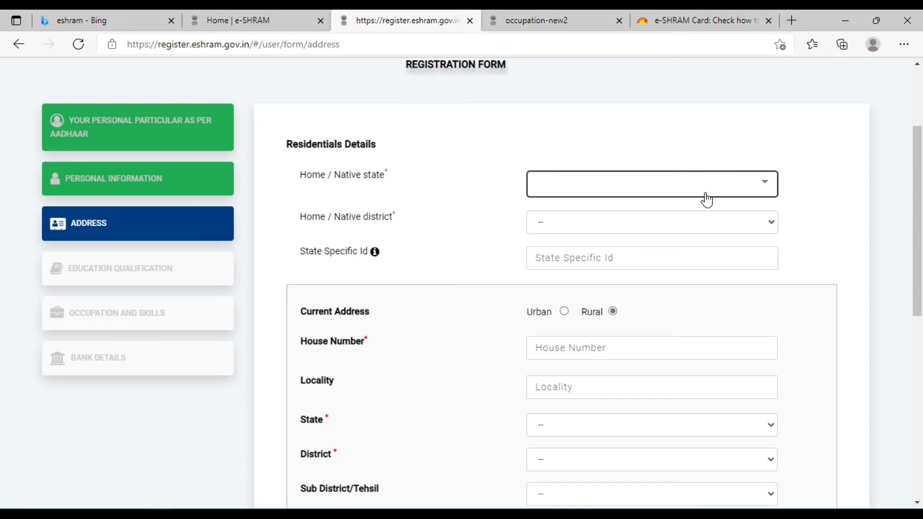
pyautogui.click(751, 194)
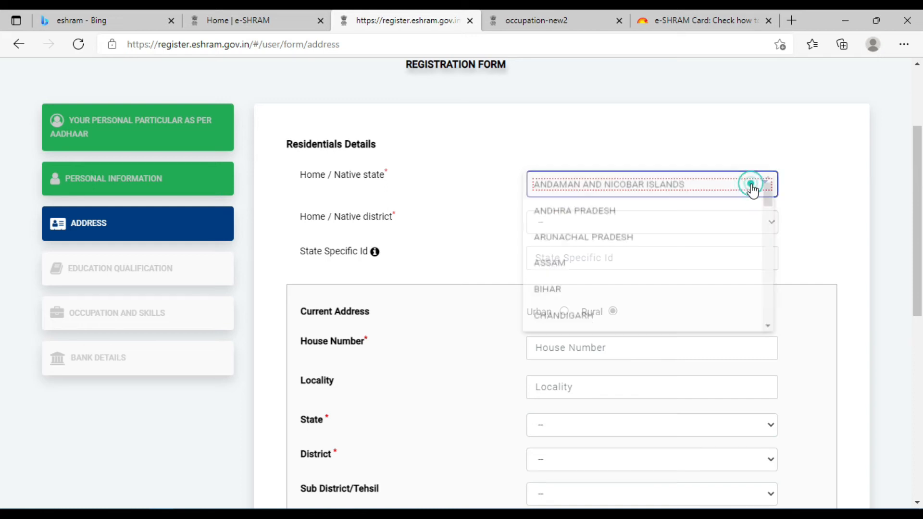
pyautogui.scroll(-5, 657, 273)
pyautogui.scroll(-6, 657, 273)
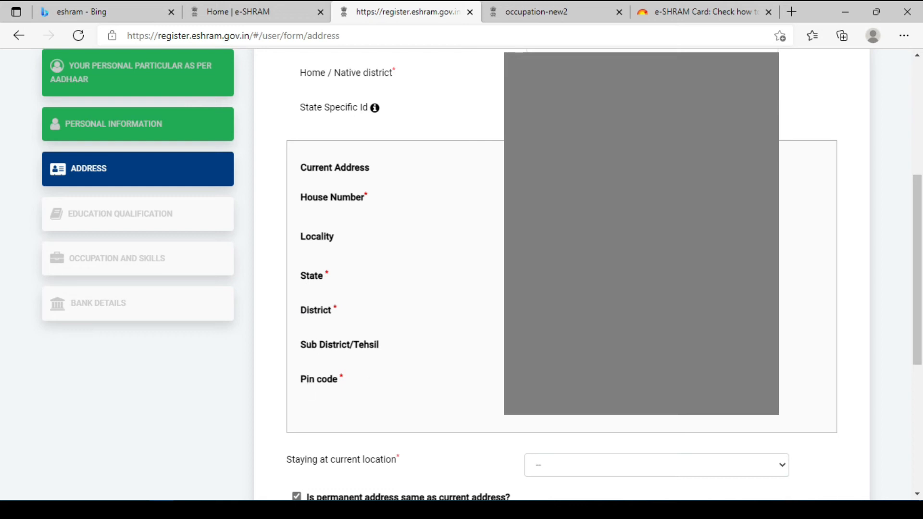
# - Set the stay at the current location to 20-25 years and save the Address section to continue to Education Qualification
pyautogui.scroll(-4, 312, 398)
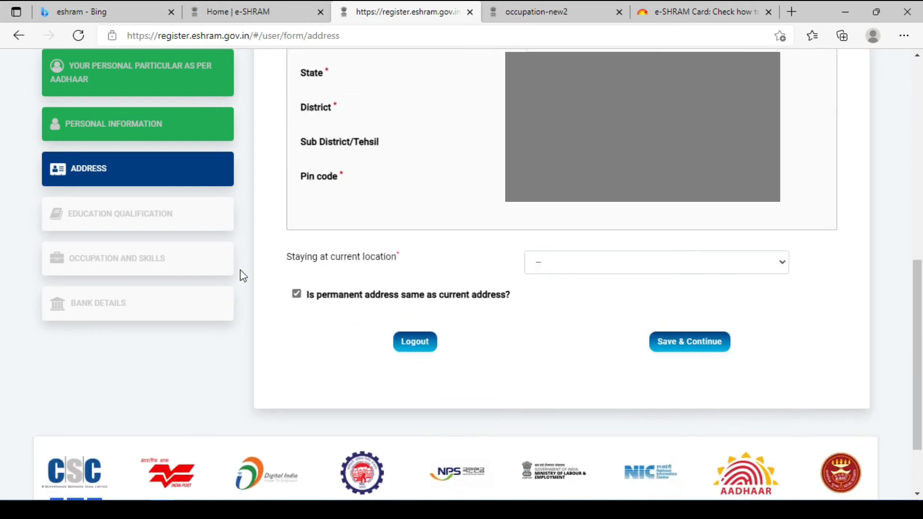
pyautogui.click(565, 270)
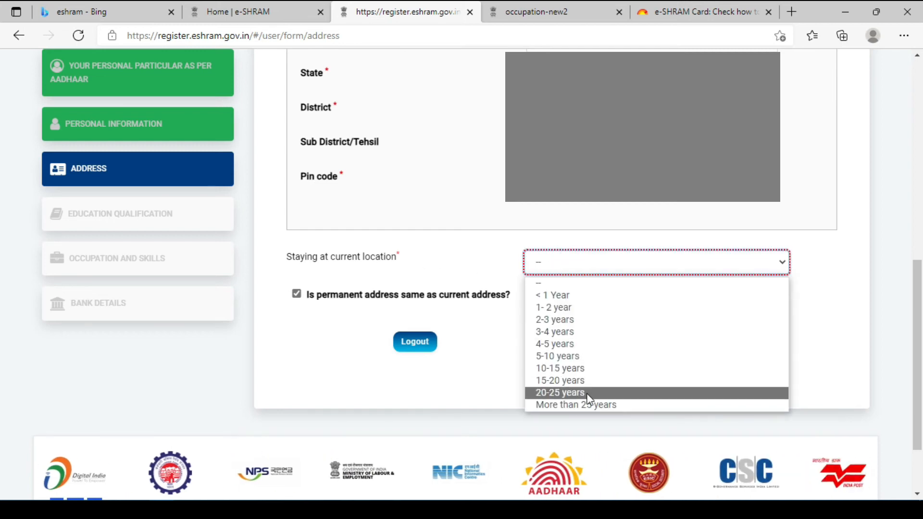
pyautogui.click(572, 392)
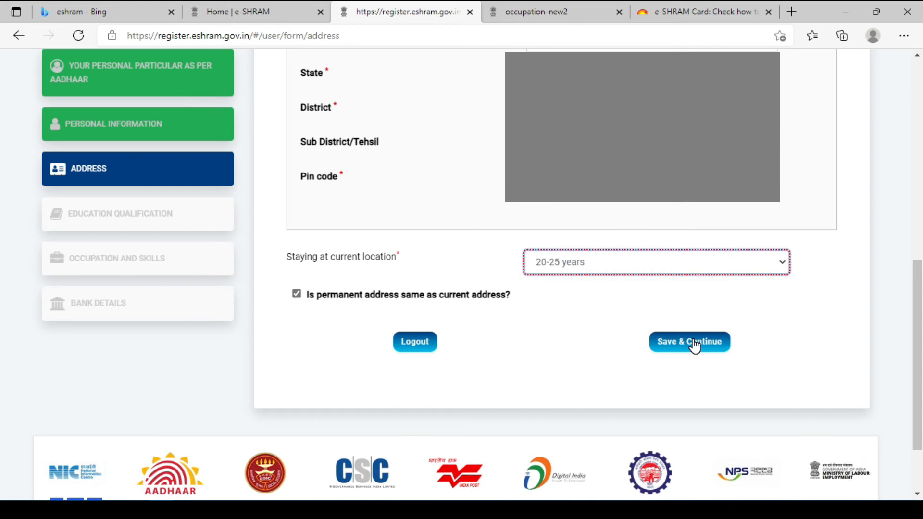
pyautogui.click(694, 345)
pyautogui.click(569, 237)
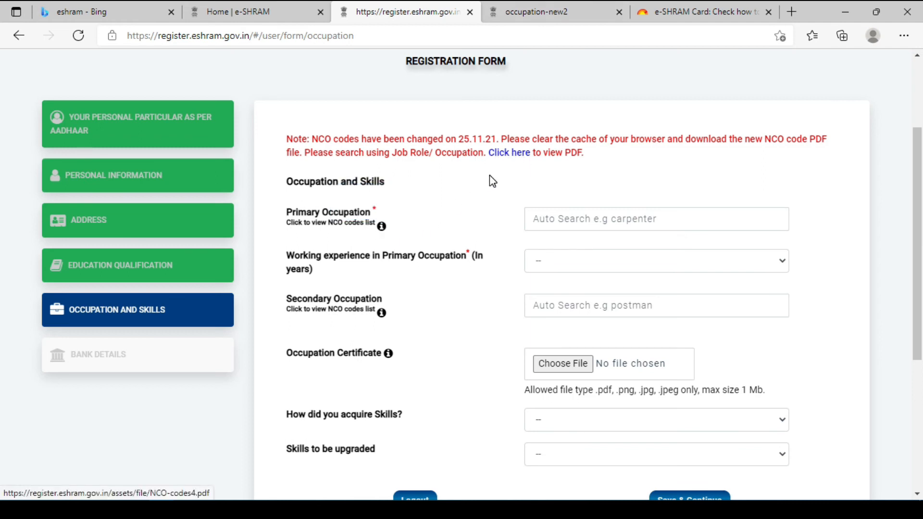
# - Examine the job roles and NCO codes in the occupation PDF around the Professionals, Service, Tobacco Industry and Tourism & Hospitality entries
pyautogui.click(528, 11)
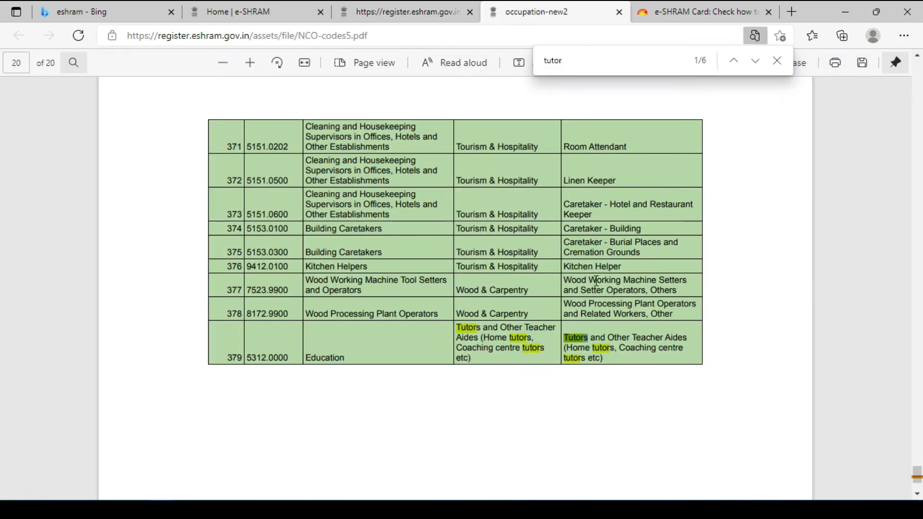
pyautogui.scroll(15, 595, 284)
pyautogui.scroll(-10, 598, 299)
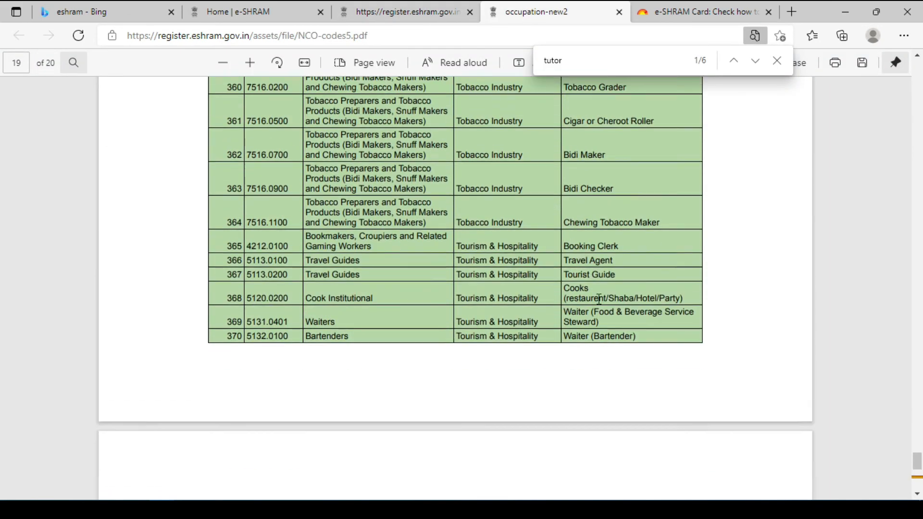
pyautogui.scroll(11, 598, 299)
pyautogui.scroll(1, 602, 306)
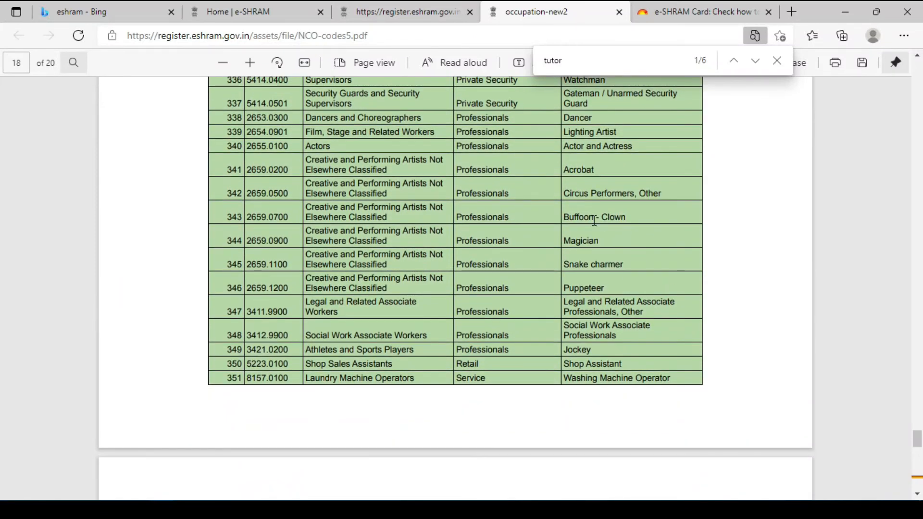
pyautogui.scroll(-4, 612, 264)
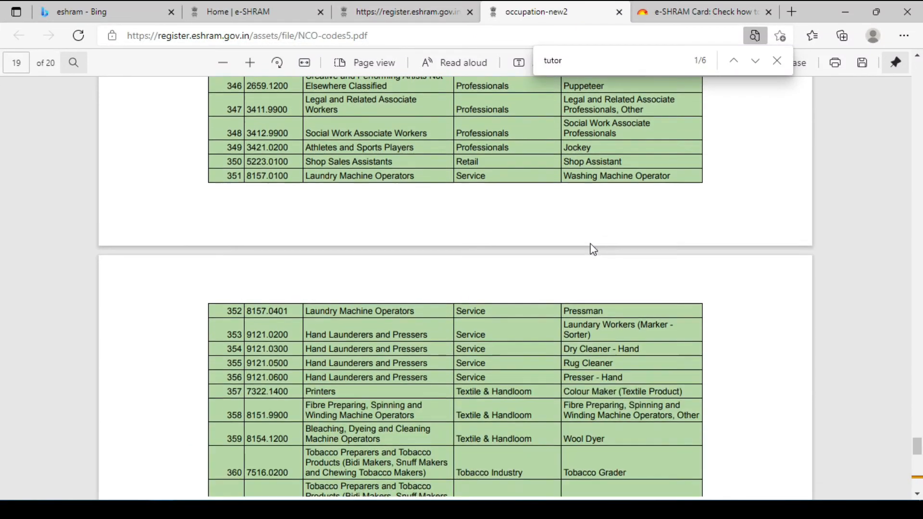
# - Return to the registration form, go through the Occupation and Skills fields starting with Primary Occupation, and save the section
pyautogui.click(430, 11)
pyautogui.rightClick(584, 212)
pyautogui.click(606, 218)
pyautogui.scroll(-1, 597, 263)
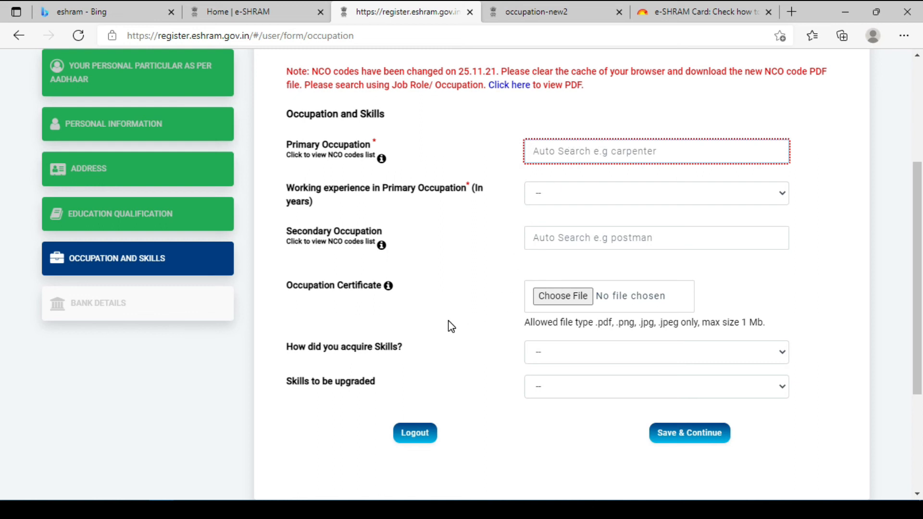
pyautogui.scroll(-4, 694, 260)
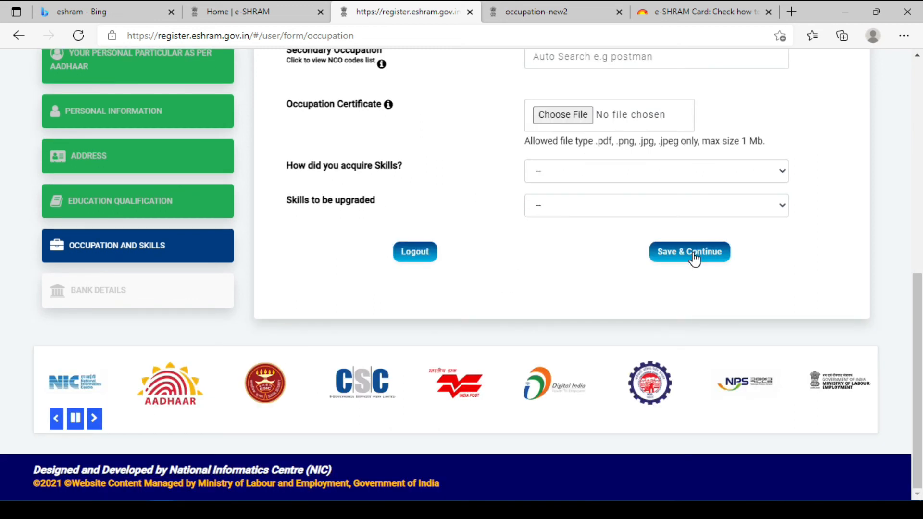
pyautogui.click(692, 255)
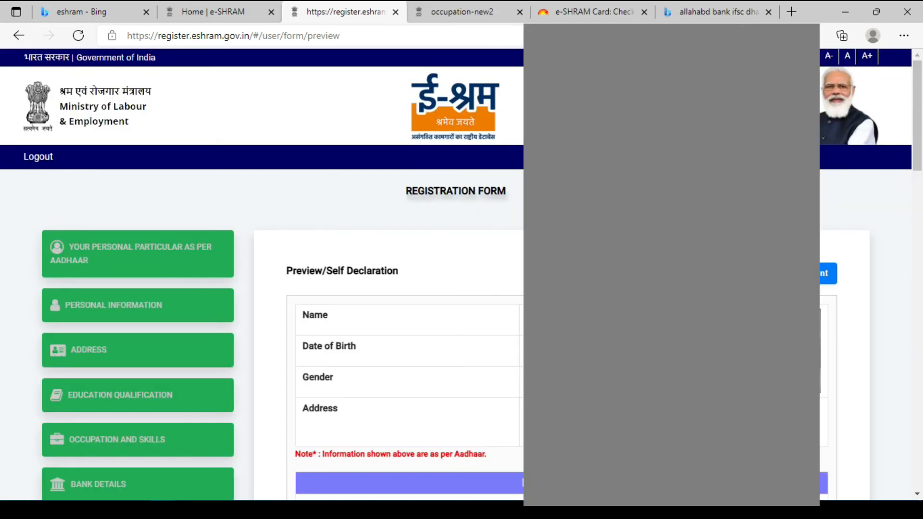
# - Review the Preview/Self Declaration page, accept the undertaking and submit the registration form
pyautogui.scroll(-15, 408, 274)
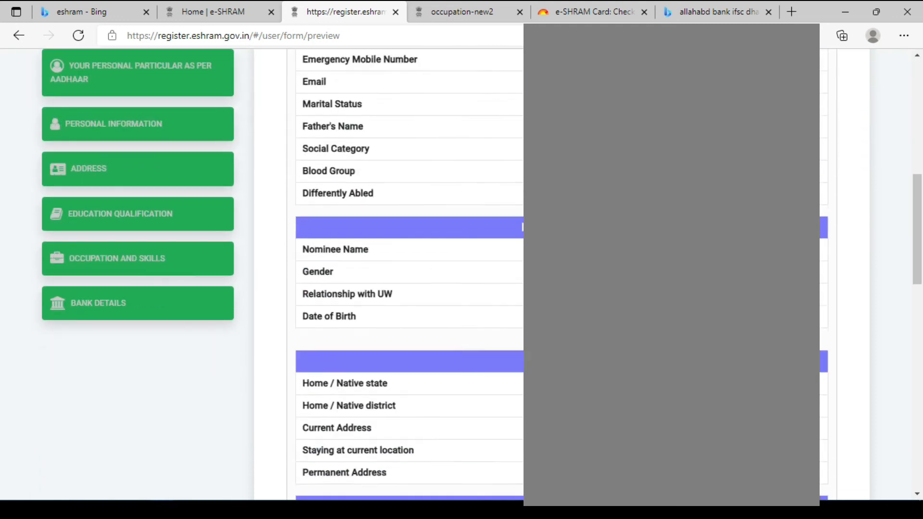
pyautogui.scroll(-10, 331, 286)
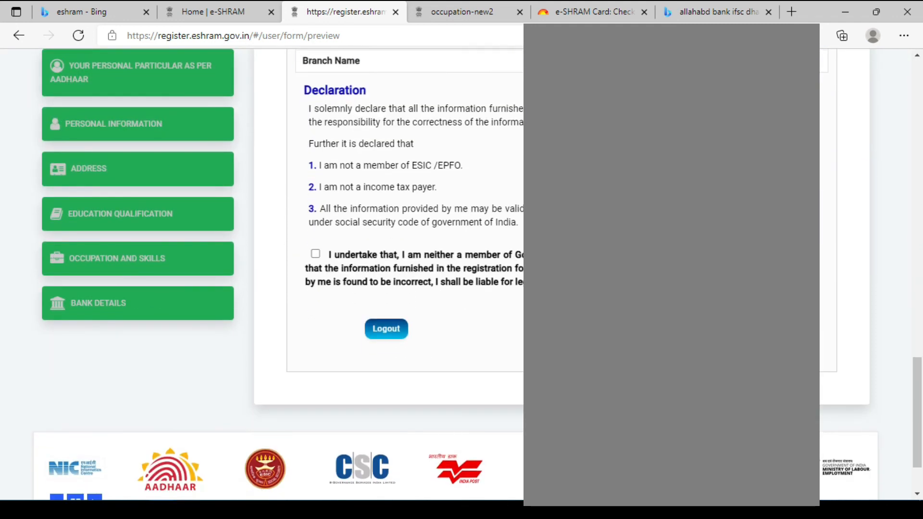
pyautogui.scroll(-2, 331, 286)
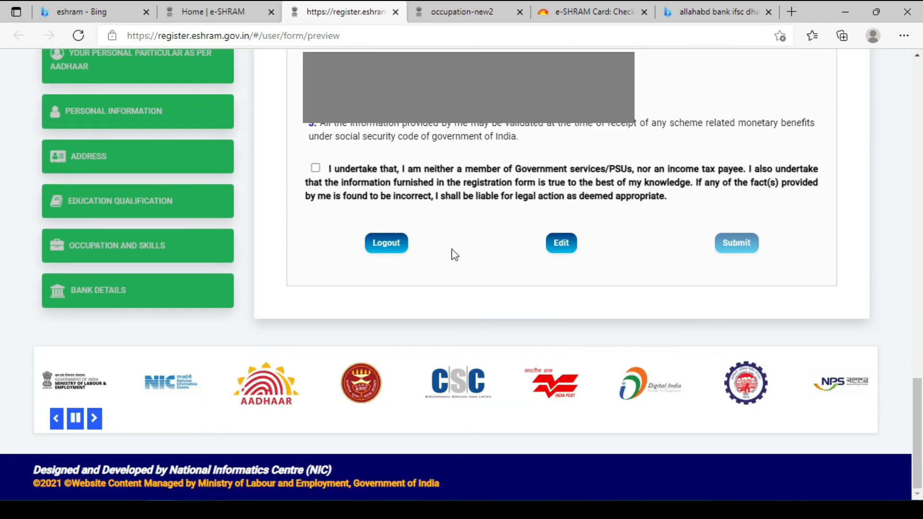
pyautogui.click(316, 170)
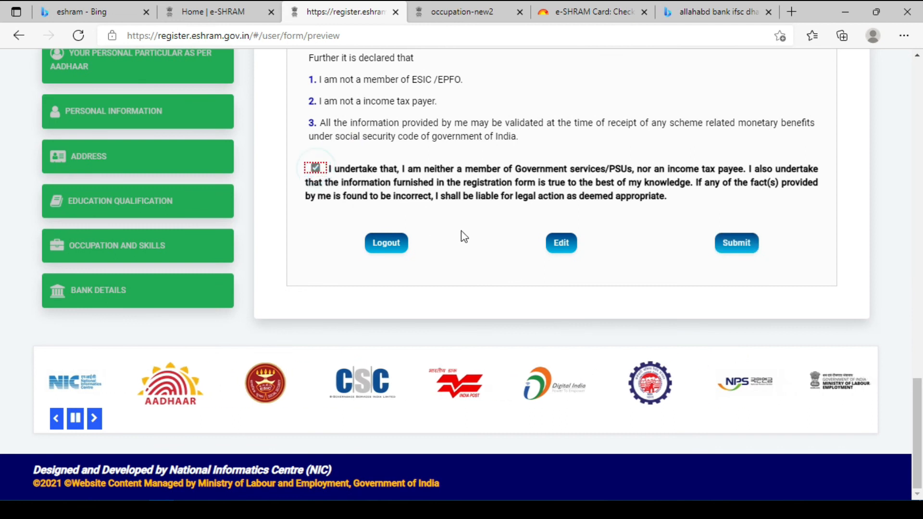
pyautogui.click(734, 246)
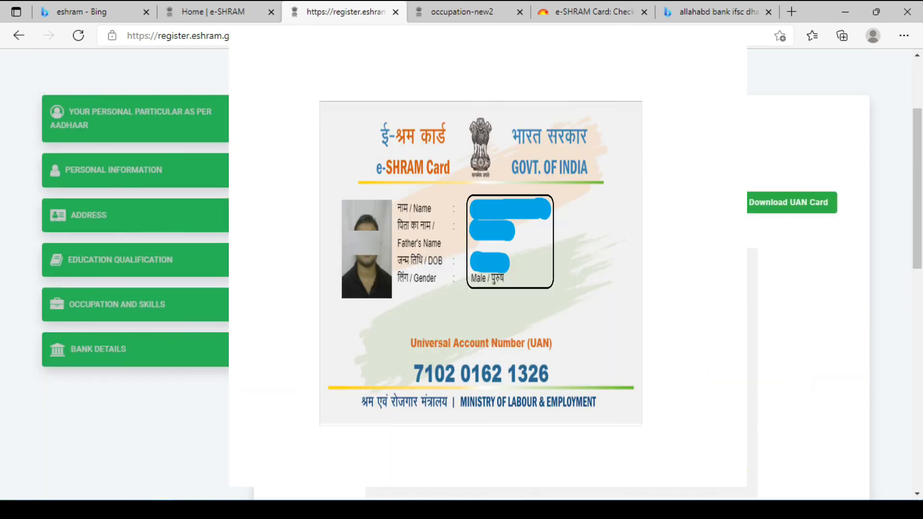
# - Examine the generated e-SHRAM card and the option to download the UAN card
pyautogui.scroll(-1, 462, 269)
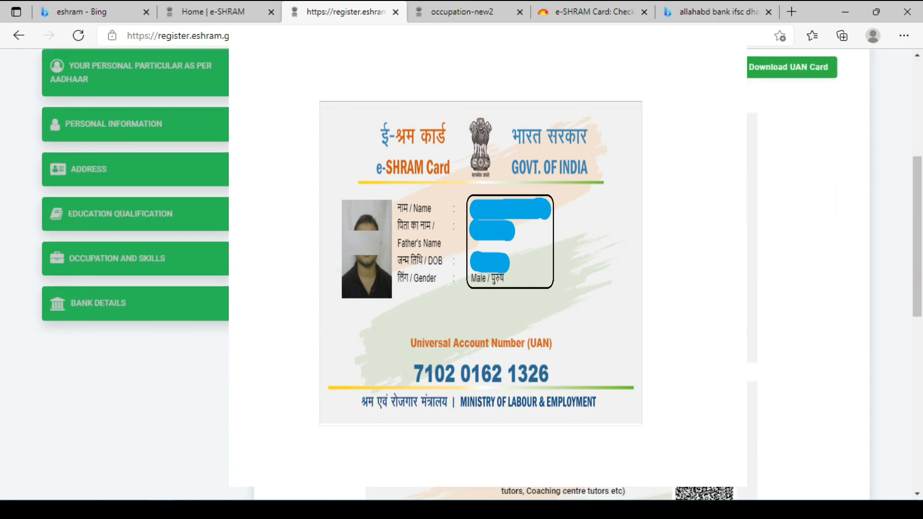
pyautogui.scroll(1, 461, 269)
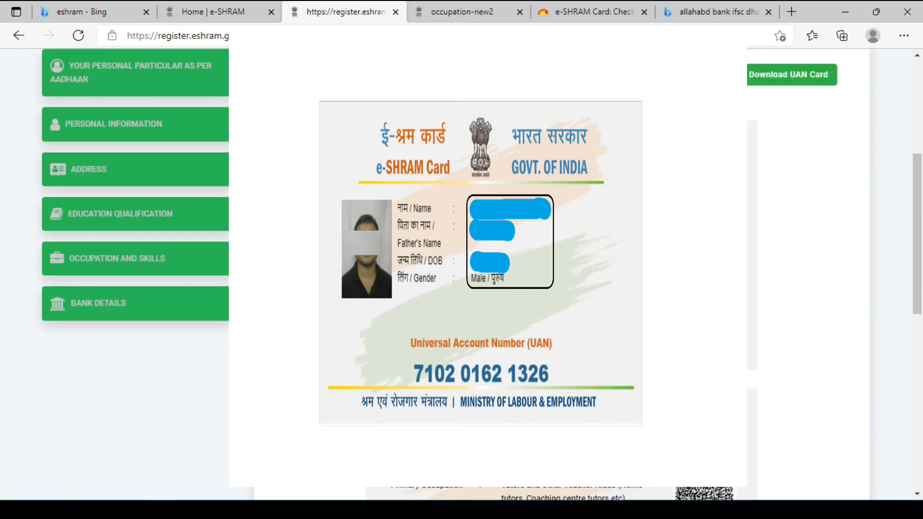
pyautogui.scroll(2, 792, 278)
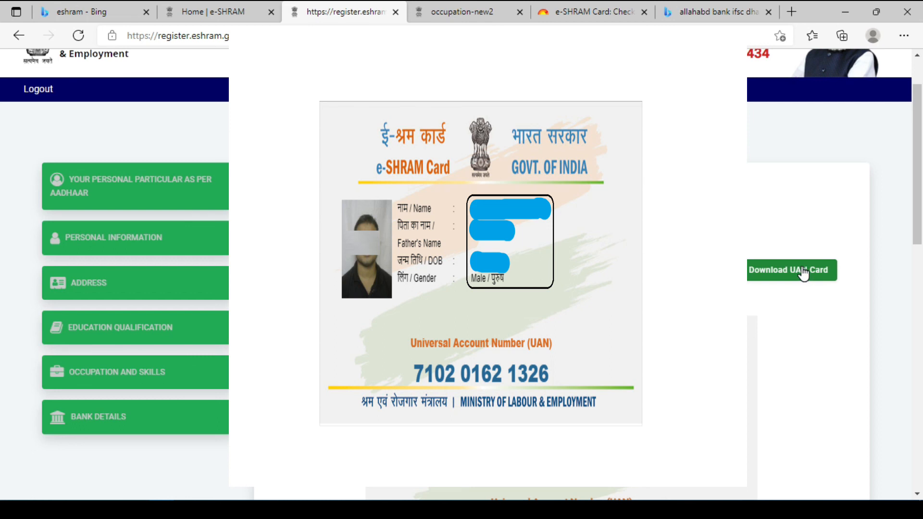
pyautogui.scroll(-4, 803, 273)
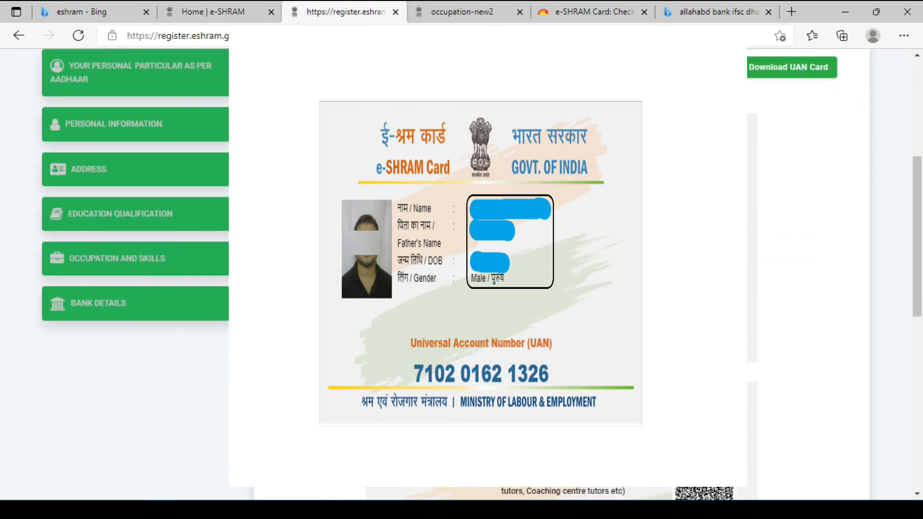
pyautogui.scroll(1, 802, 274)
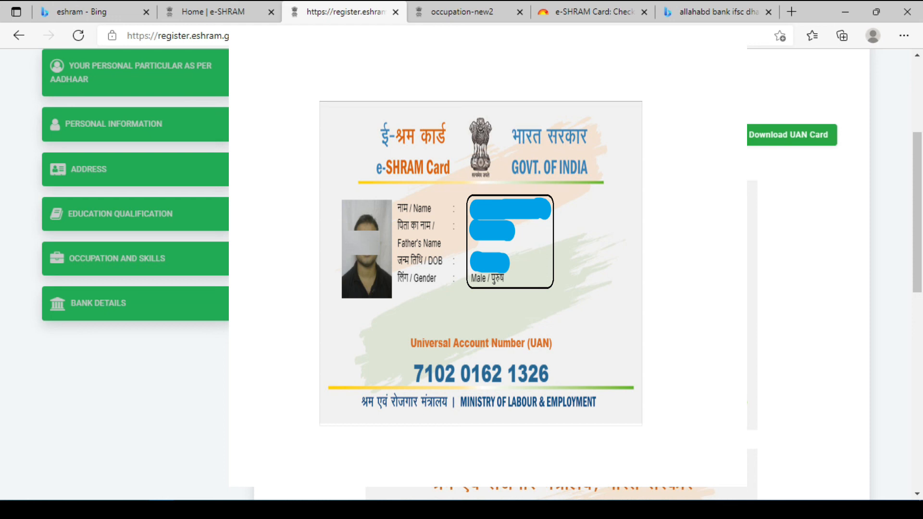